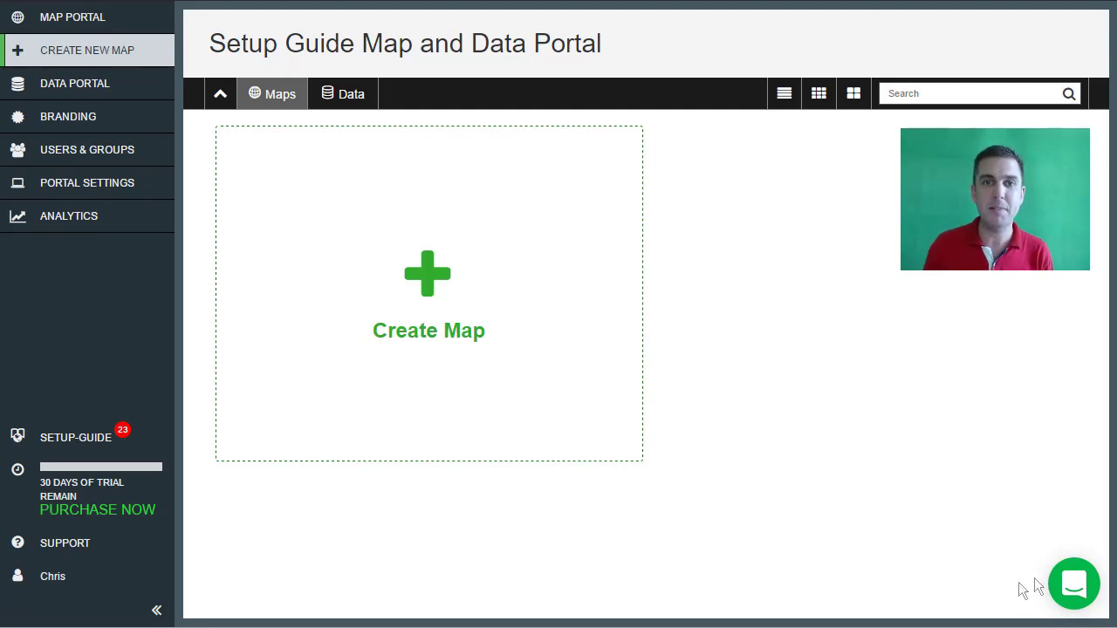
Create a new untitled map and bring up its Layer Settings with the empty layer group.
left_click(120, 59)
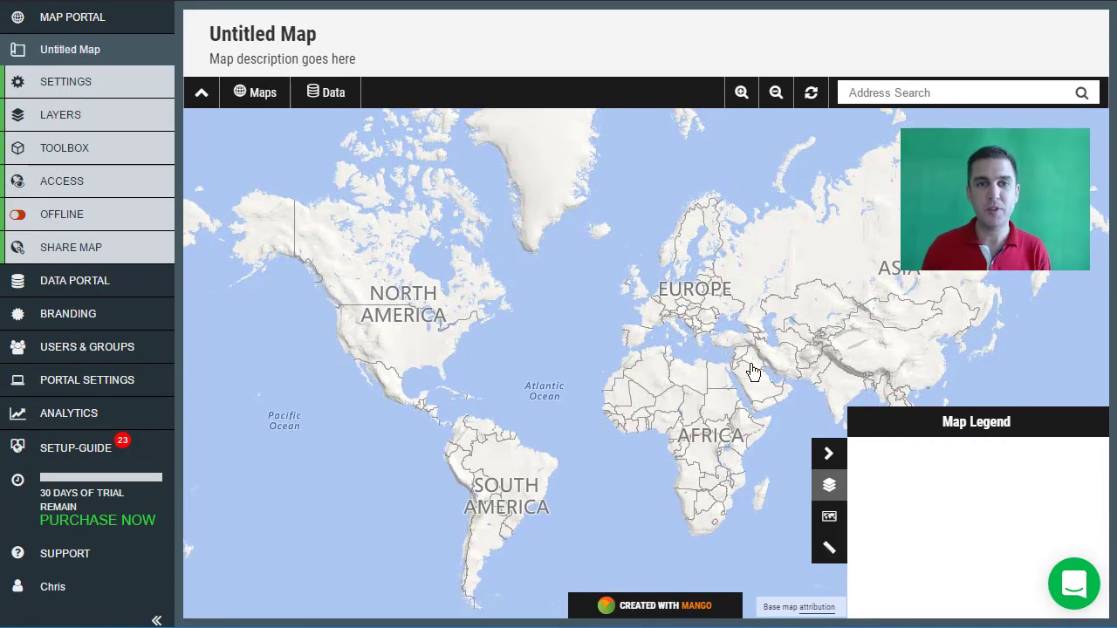
left_click(94, 112)
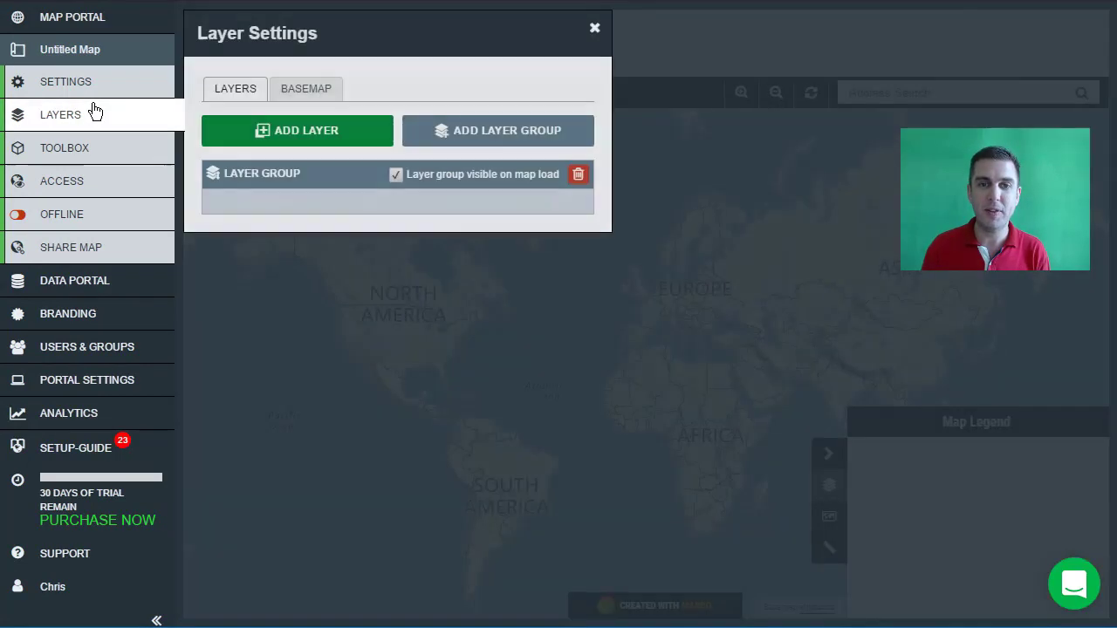
Start a new layer from an uploaded dataset, keeping Shapefile as the data type, and browse for files.
left_click(281, 140)
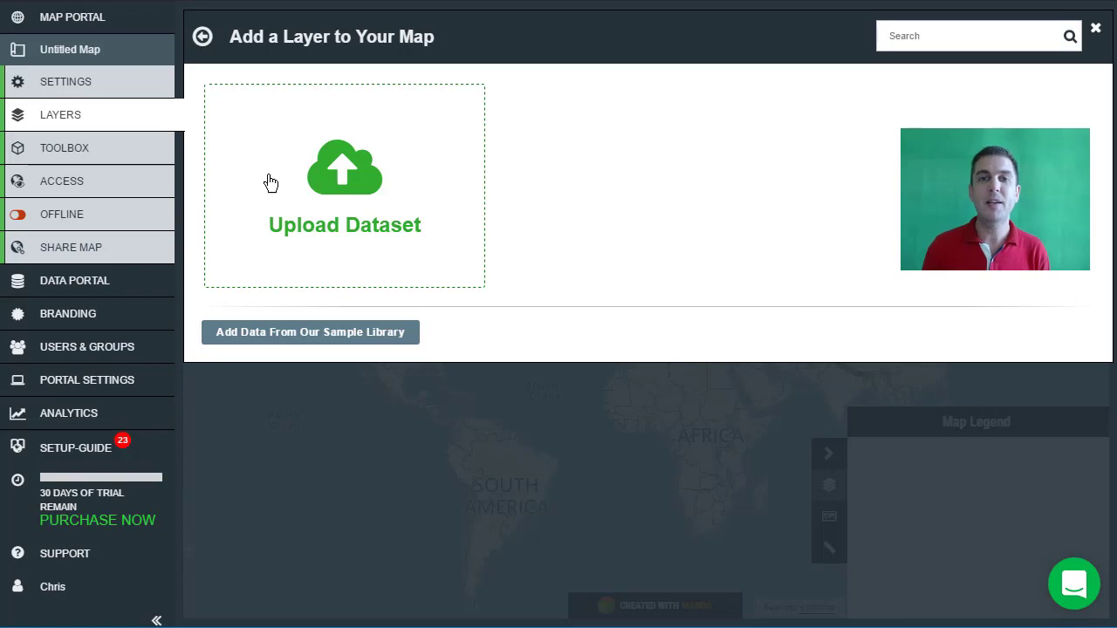
left_click(325, 168)
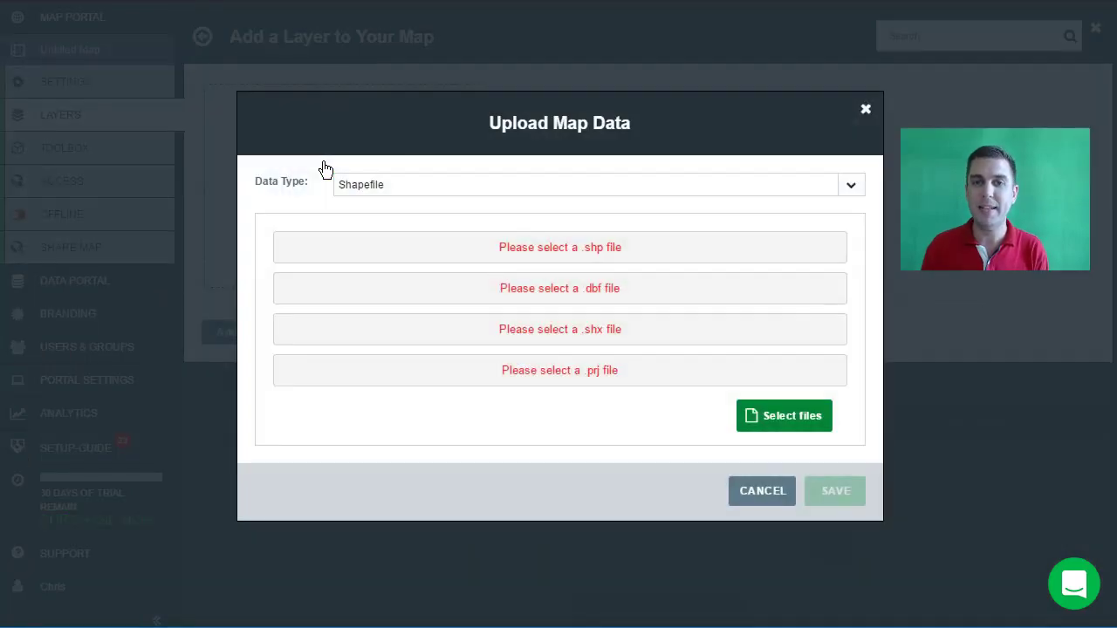
left_click(500, 187)
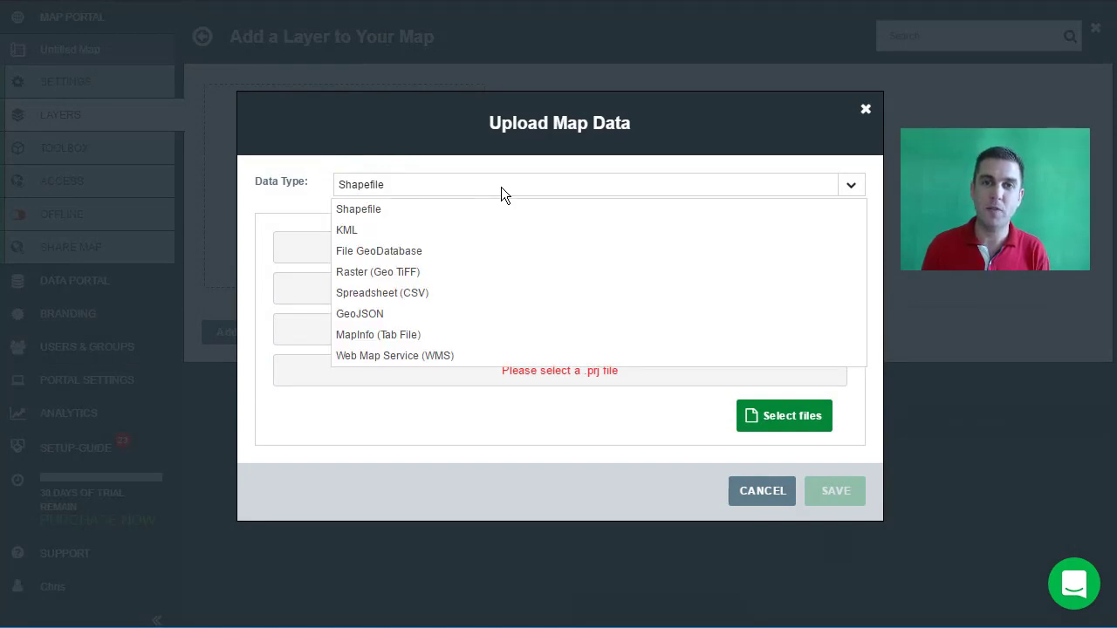
left_click(454, 209)
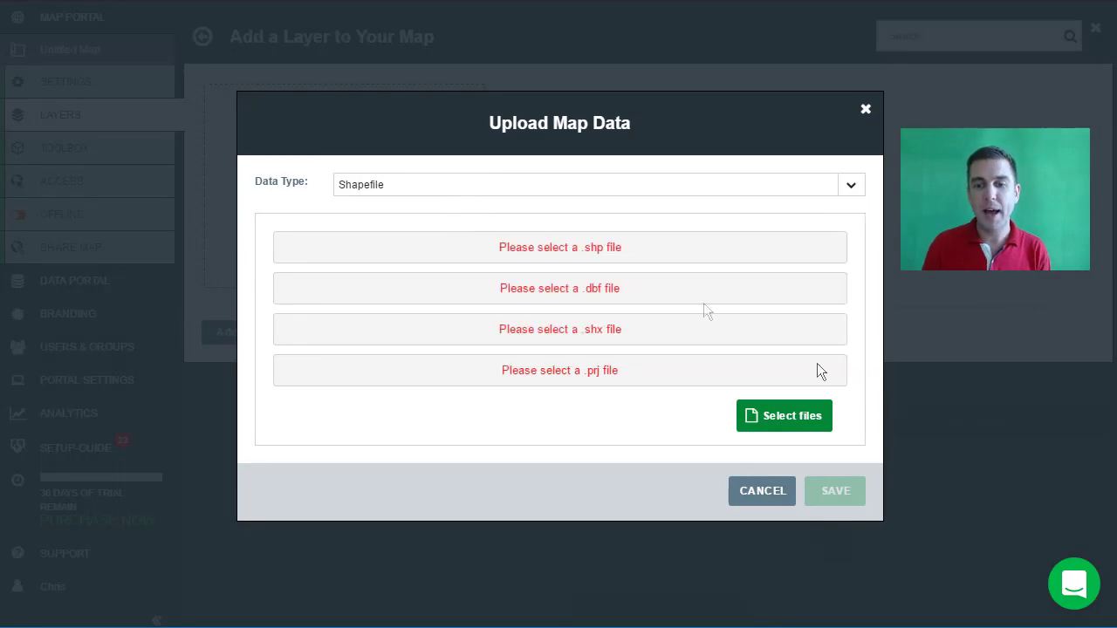
left_click(807, 416)
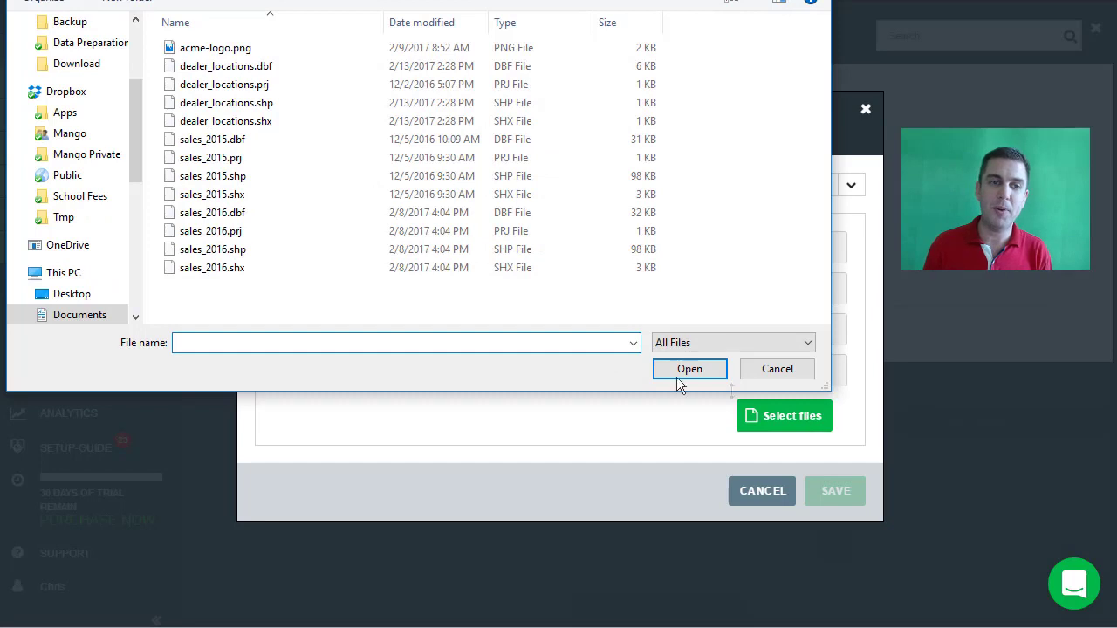
Upload sales_2015.dbf, .prj, .shp and .shx as the new dataset and select its name.
left_click(207, 144)
left_click(210, 158, "ctrl")
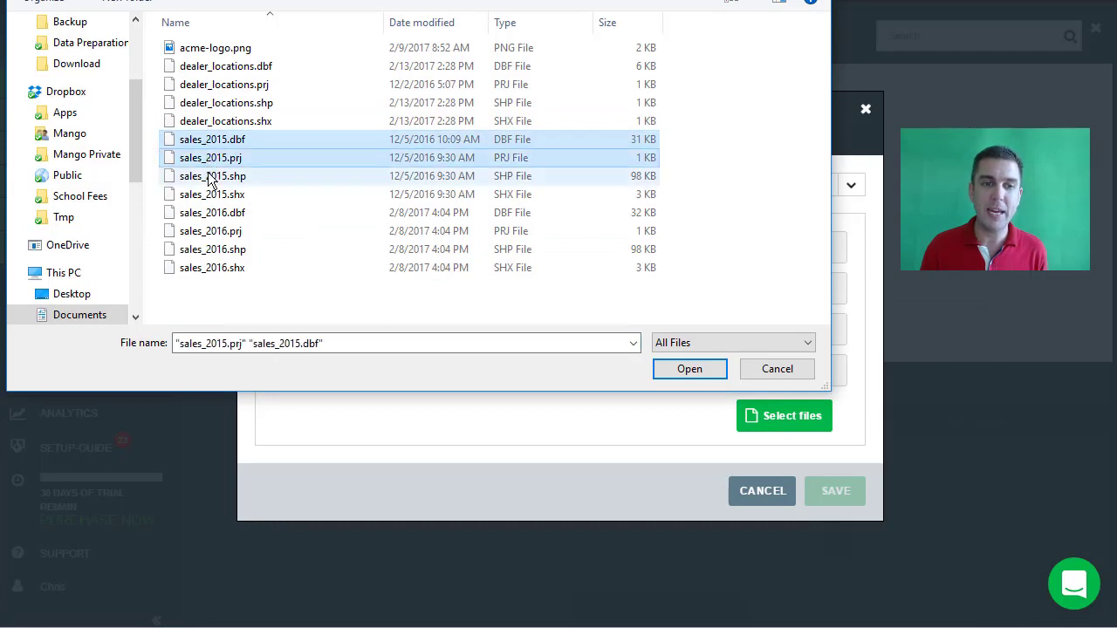
left_click(210, 178, "ctrl")
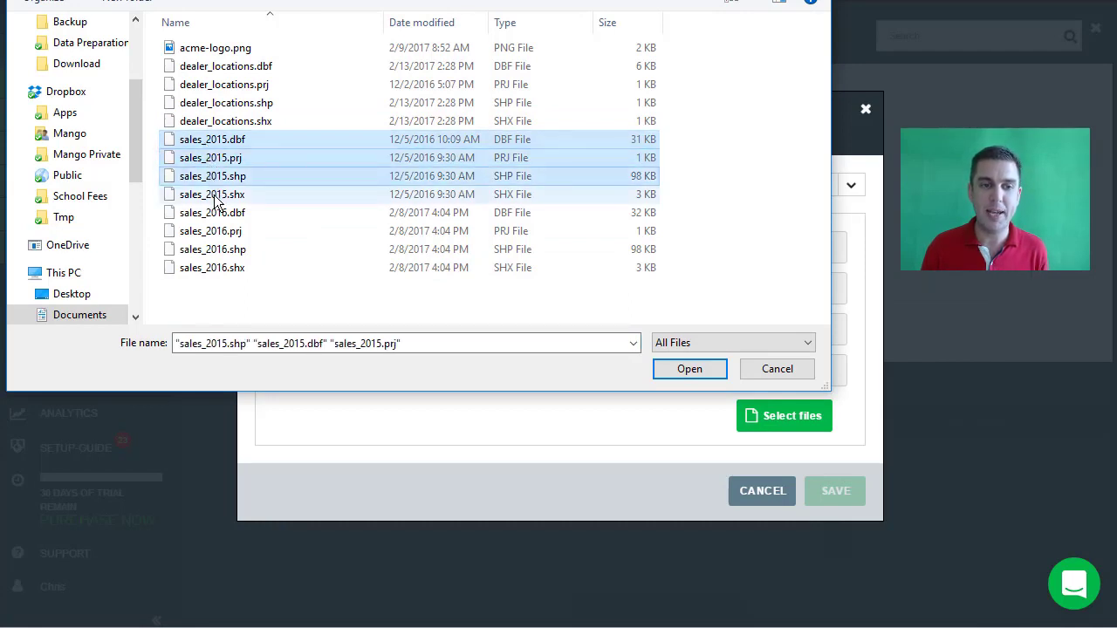
left_click(216, 201, "ctrl")
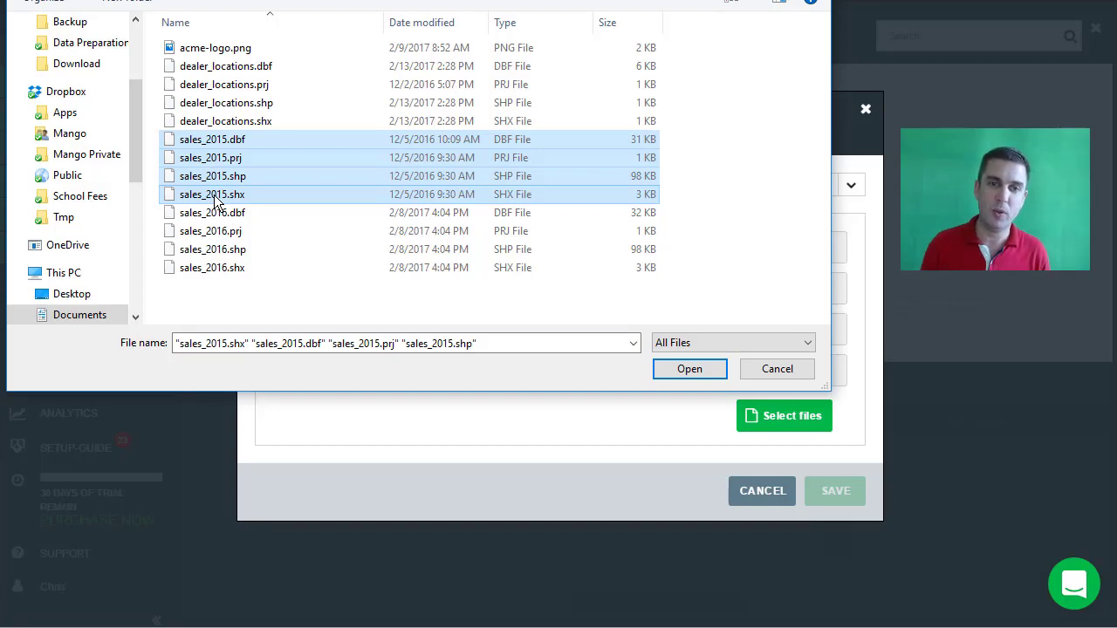
left_click(699, 369)
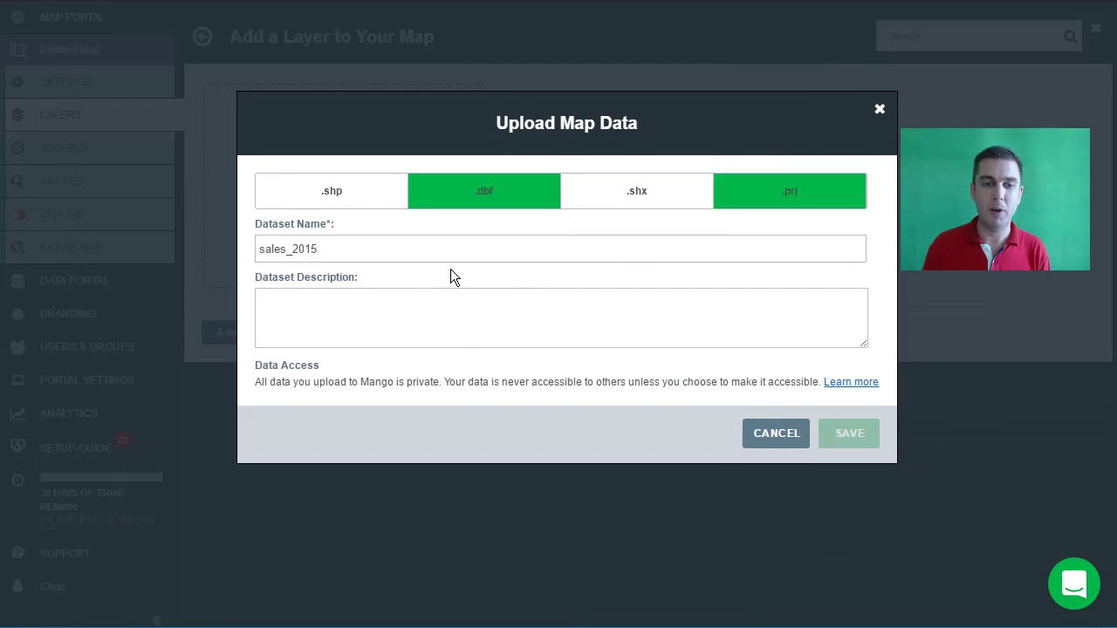
double_click(363, 250)
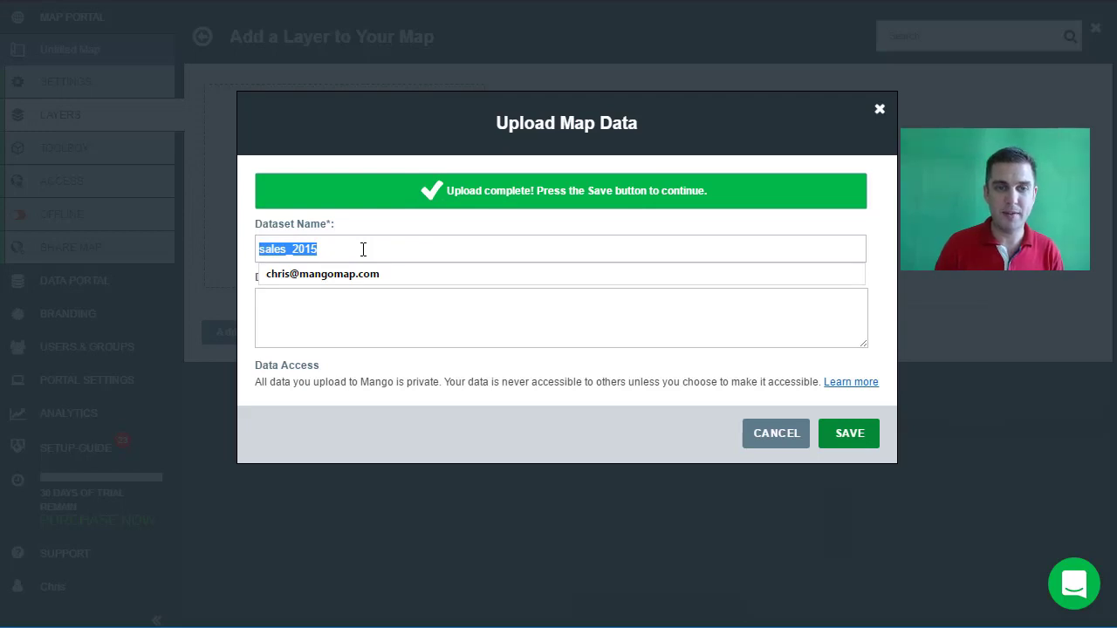
Name the dataset 'Sales 2015', save it, and close the layer settings to view the map.
type("Sales 201")
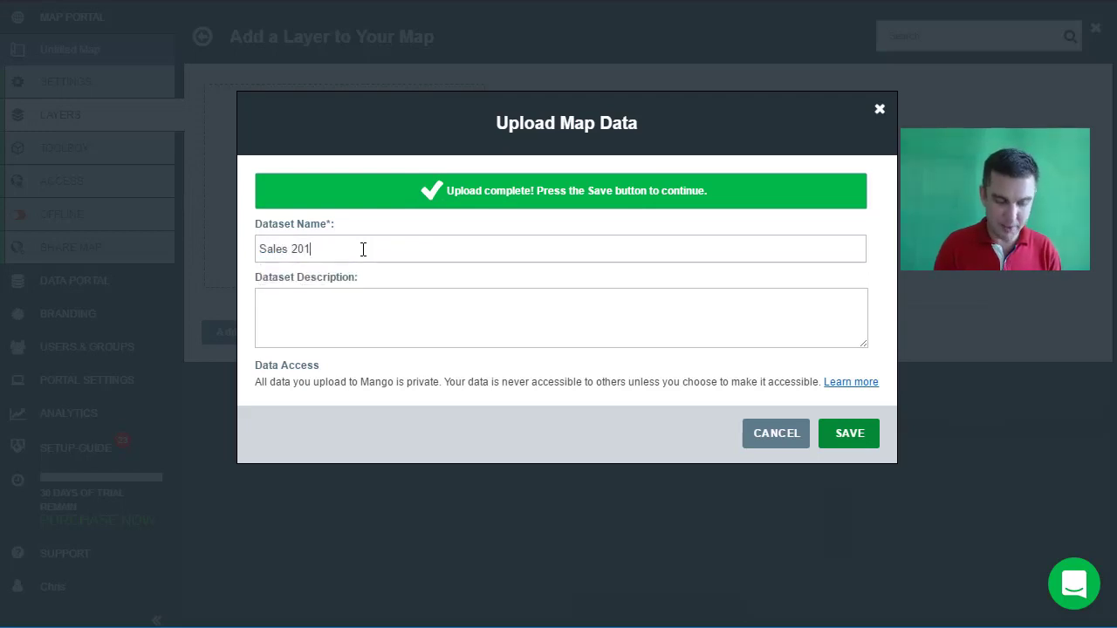
type("5")
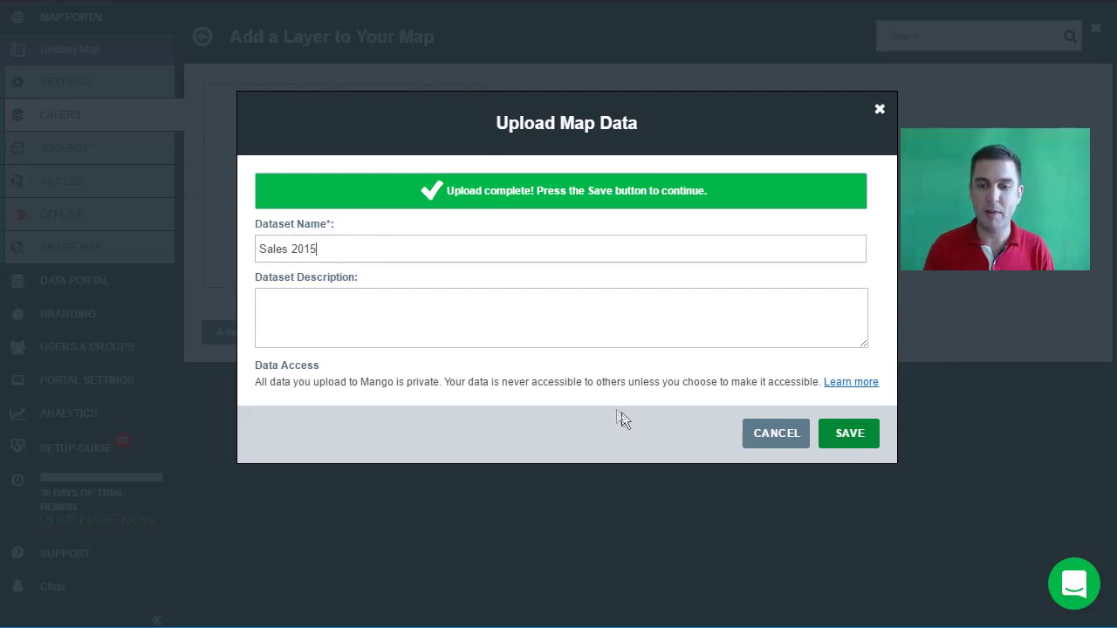
left_click(865, 442)
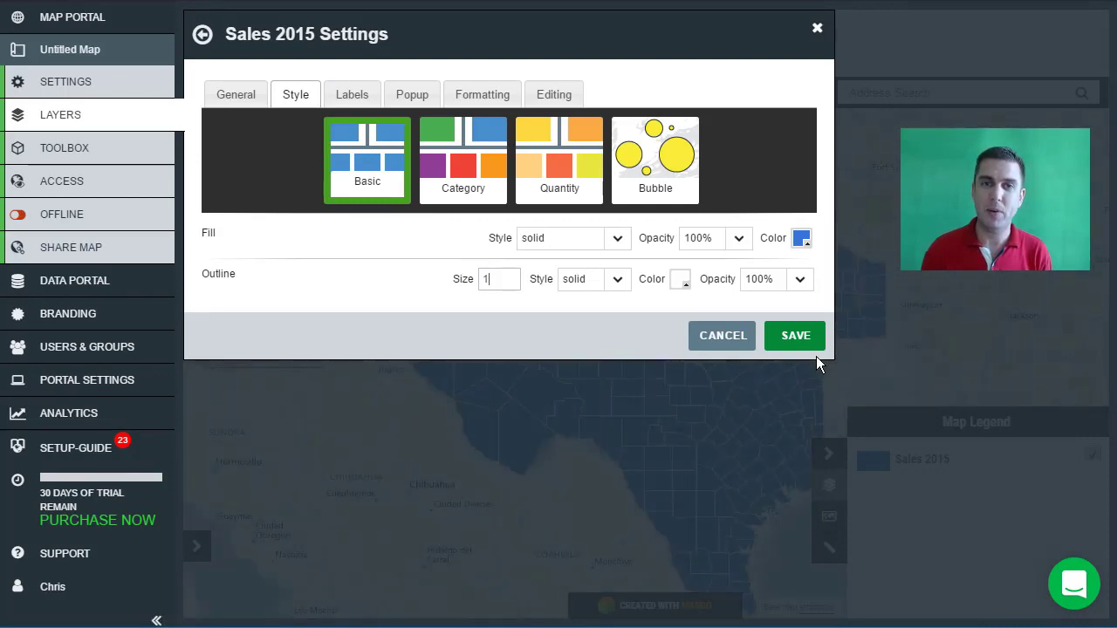
left_click(817, 29)
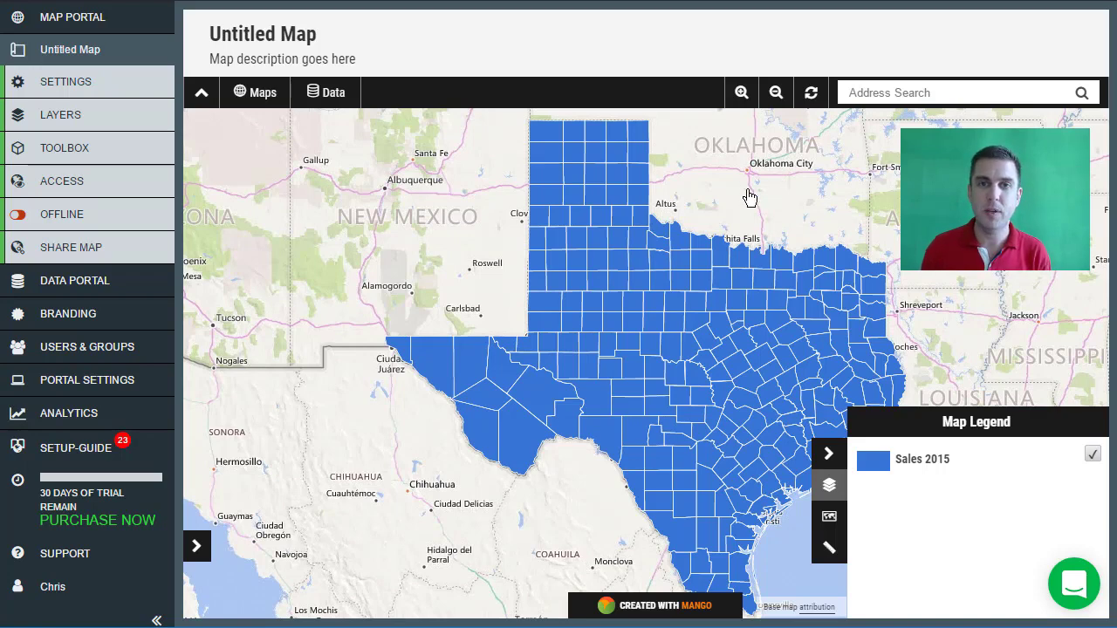
Restyle the Sales 2015 layer as a Quantity map classified on the tot_sales column.
left_click(65, 118)
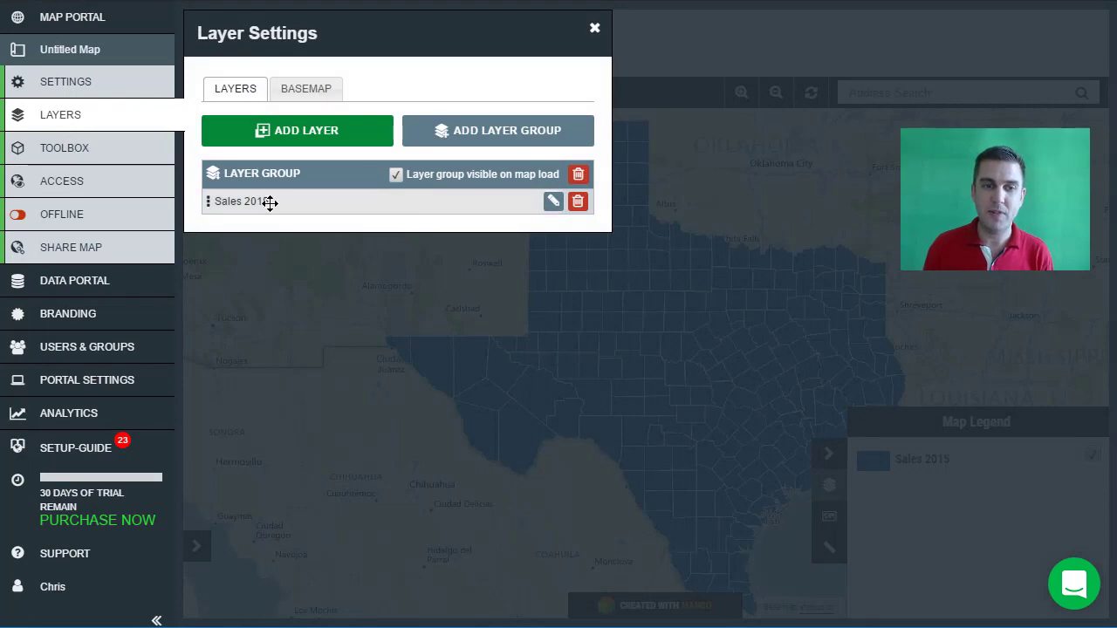
left_click(555, 203)
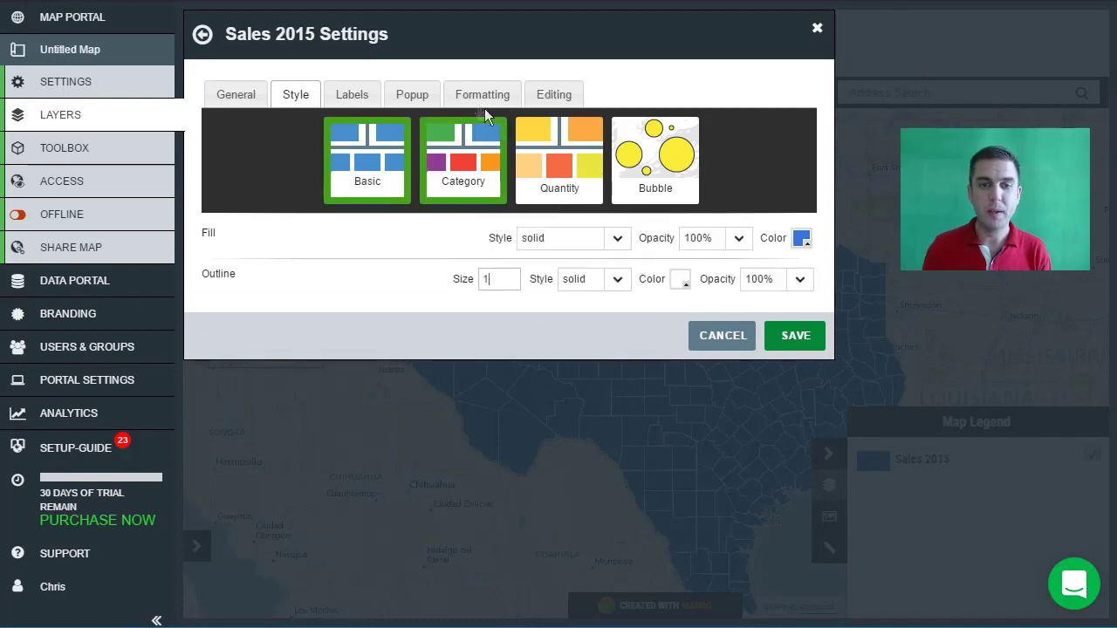
left_click(560, 172)
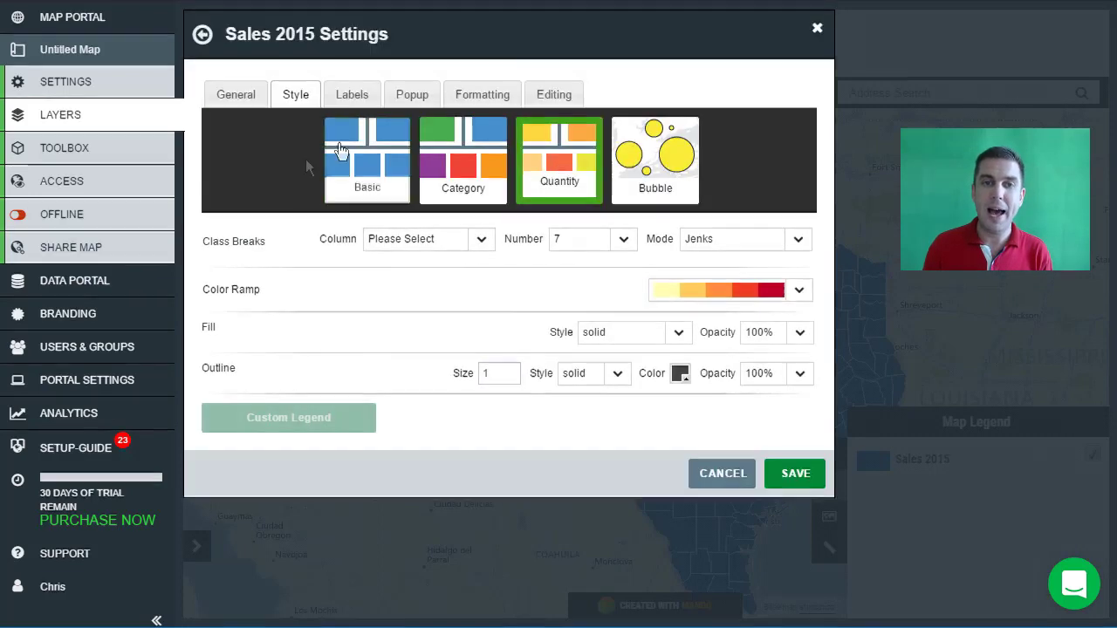
left_click(481, 241)
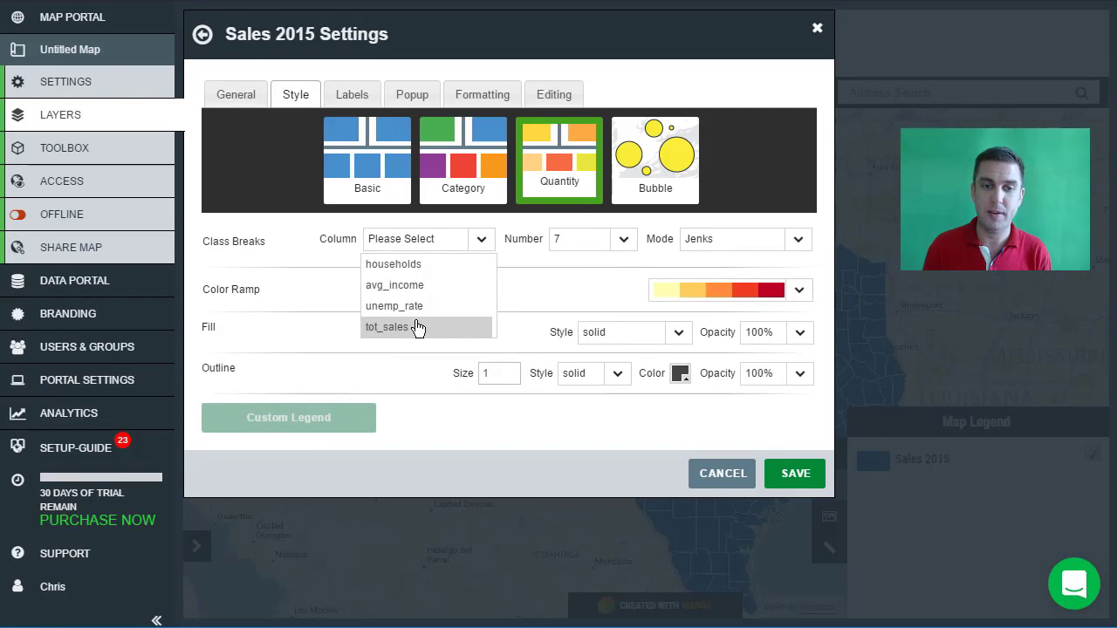
left_click(418, 327)
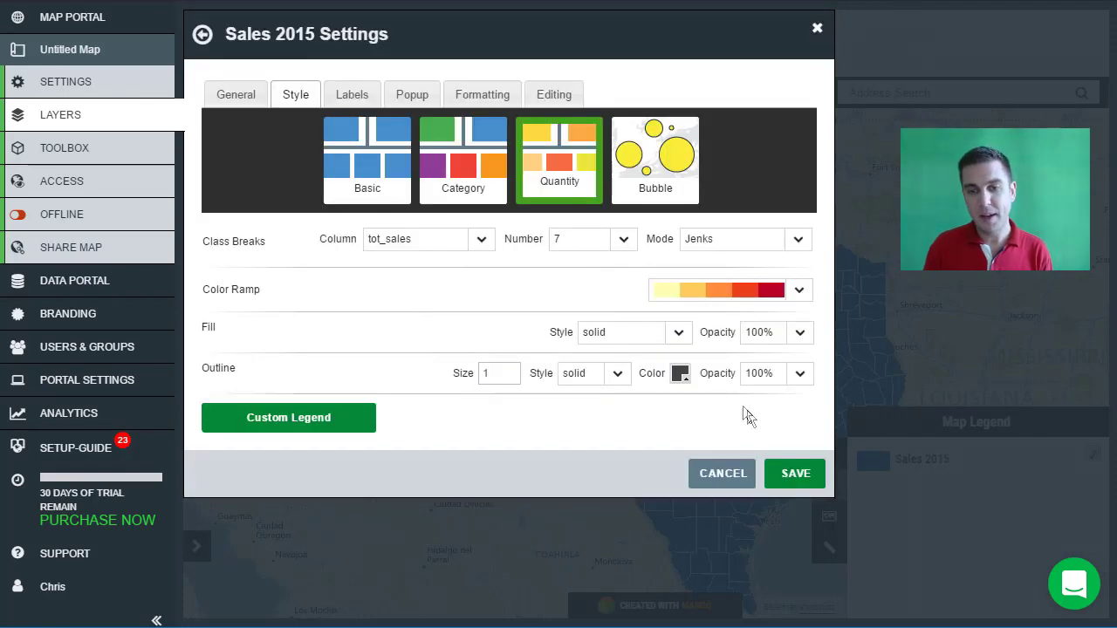
left_click(783, 471)
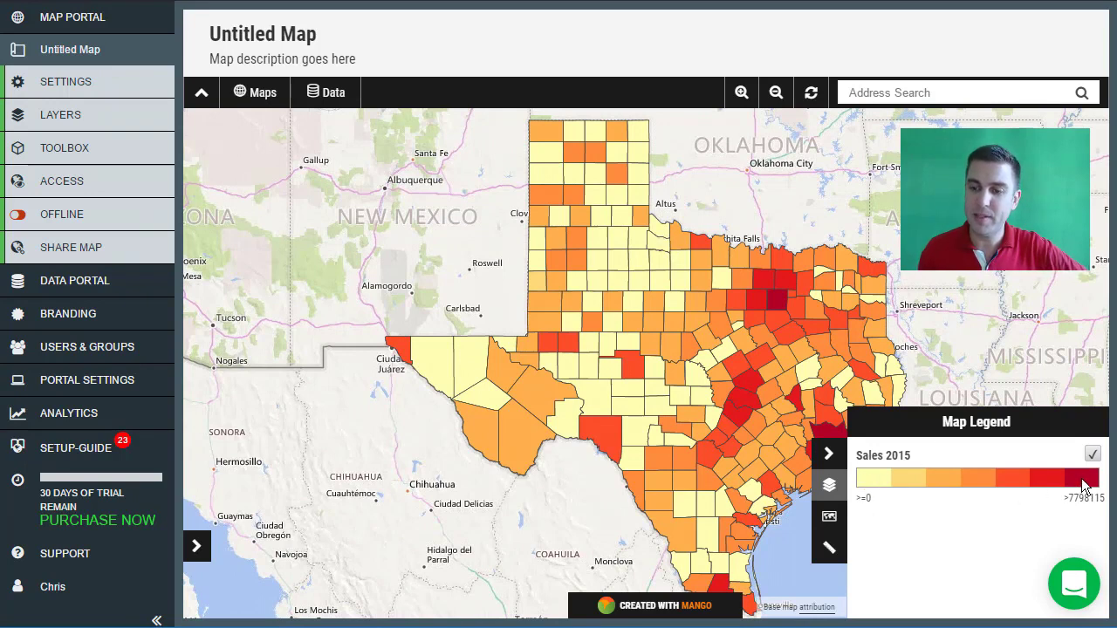
Check the legend's class ranges, then show Dallas county's attributes on the map.
mouse_move(1044, 478)
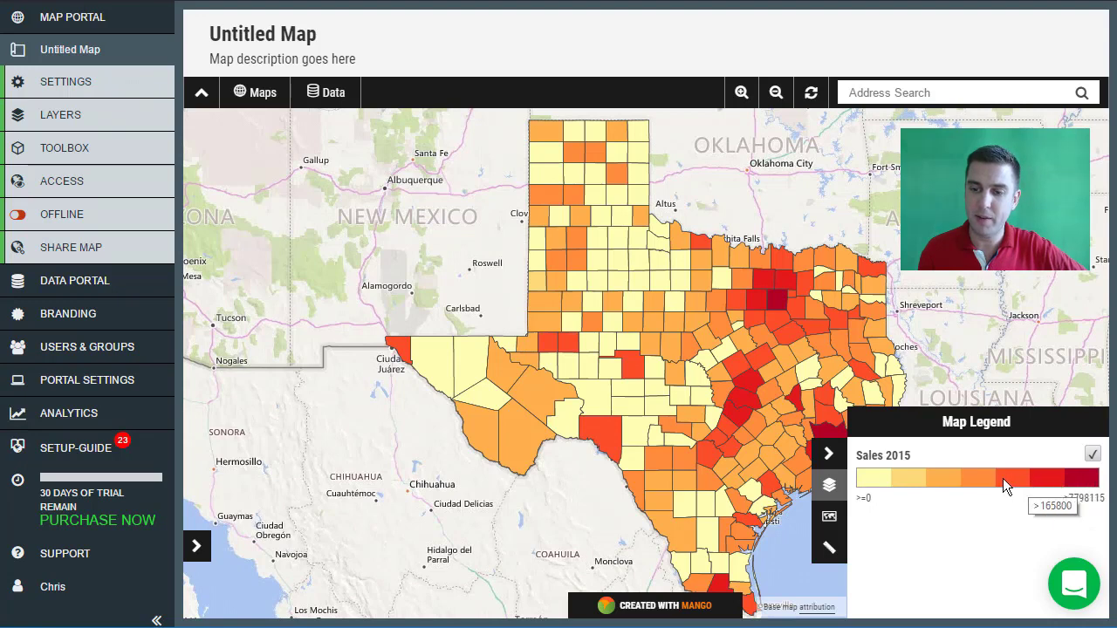
mouse_move(929, 476)
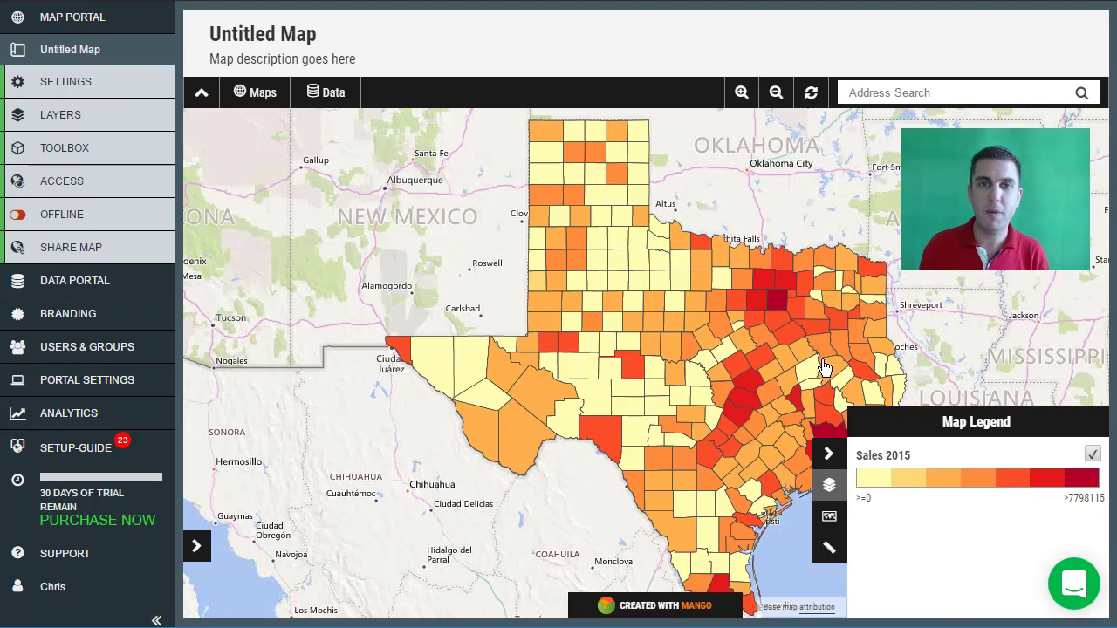
left_click(776, 312)
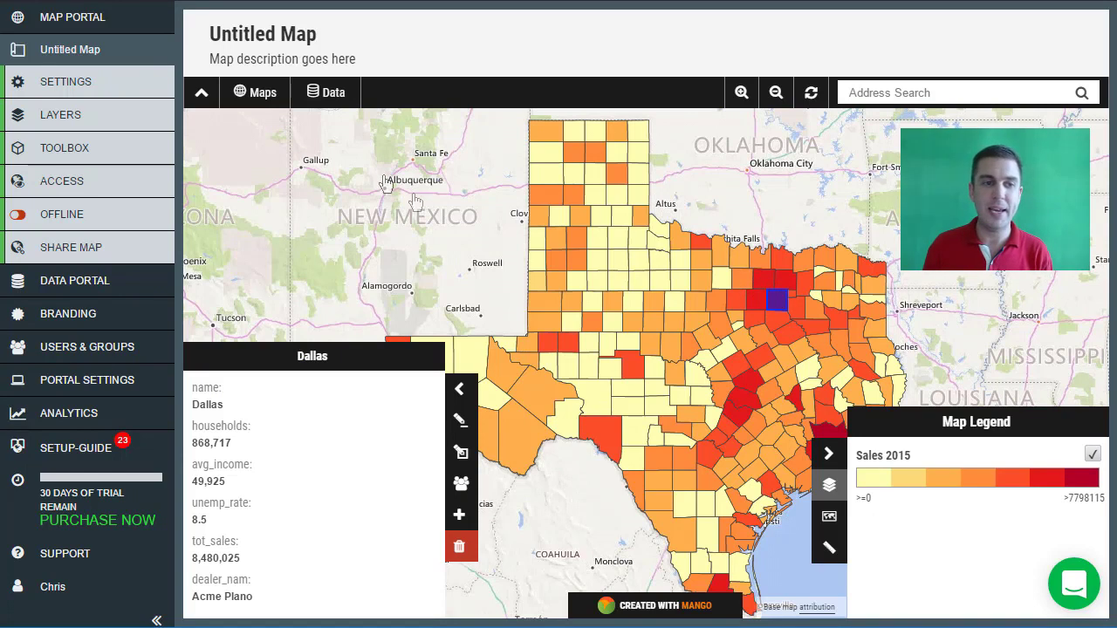
Set the map title to 'Texas Sales 2015' and description to 'Total reported sales by distributors in 2015'.
left_click(70, 87)
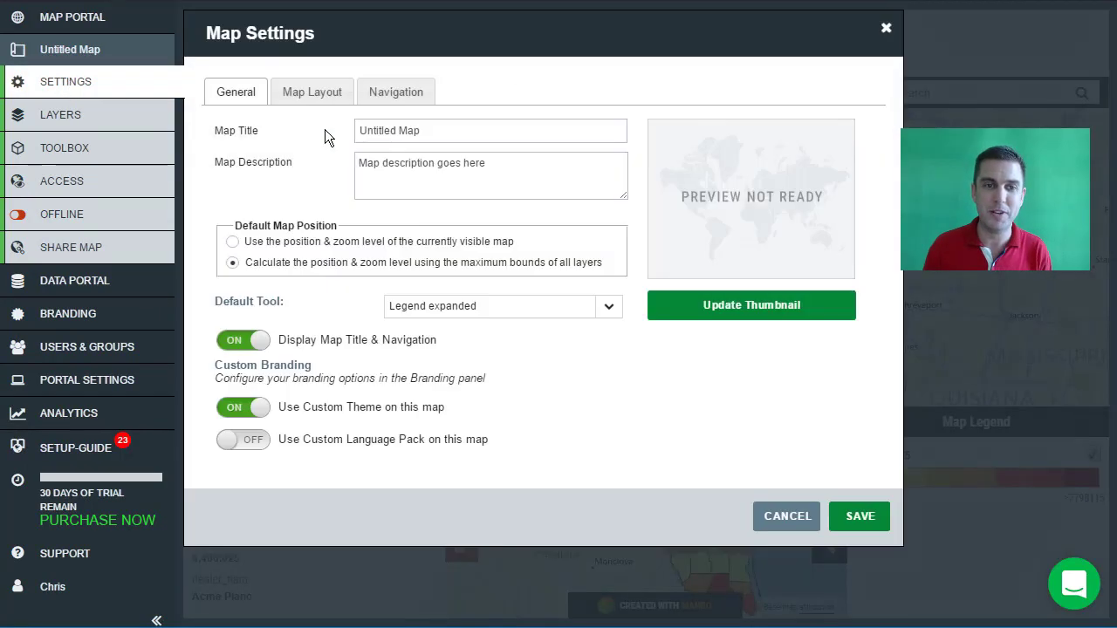
triple_click(511, 137)
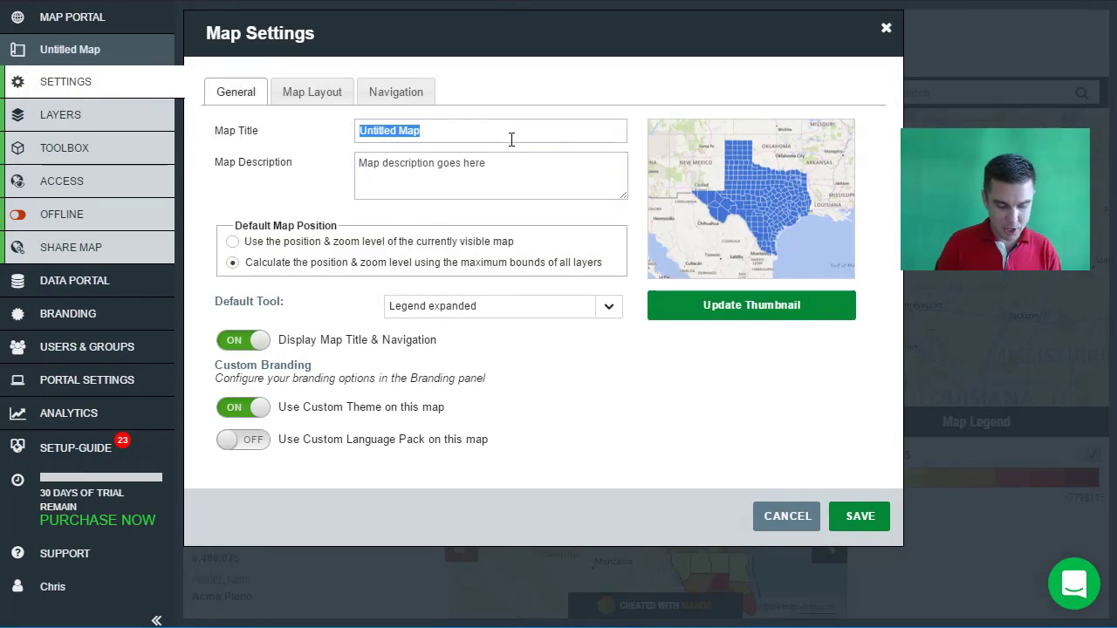
type("Tex")
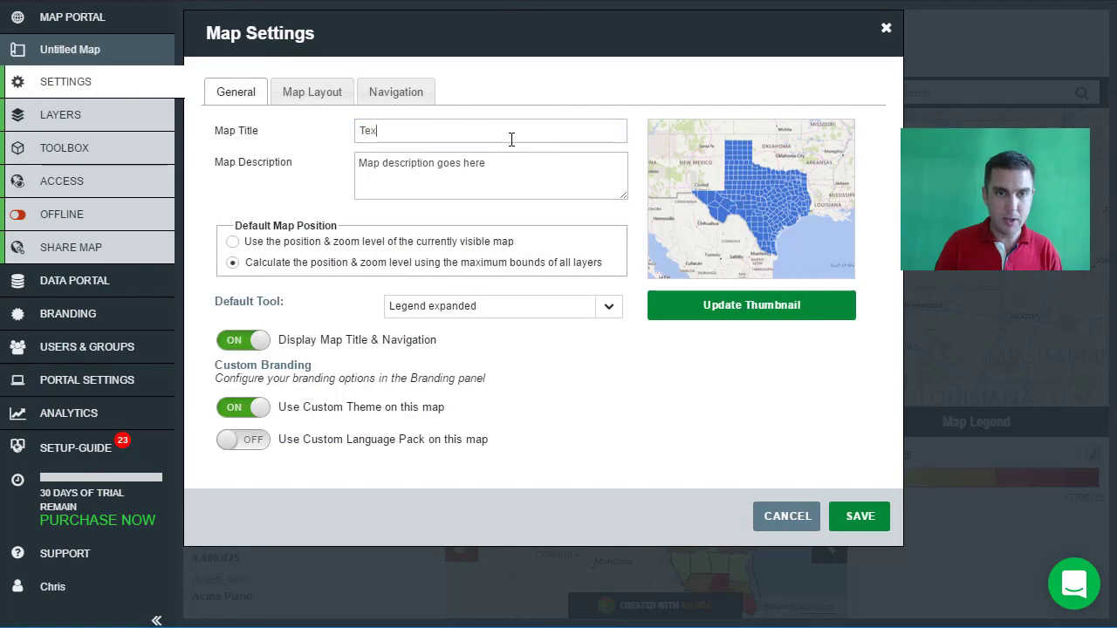
type("as Sales 2")
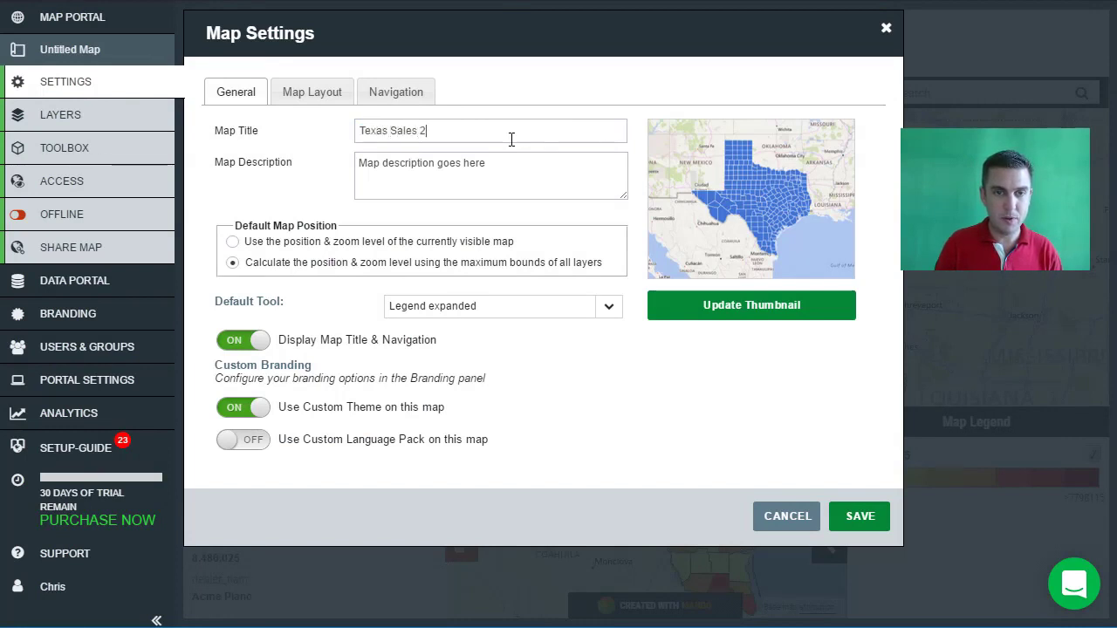
type("015")
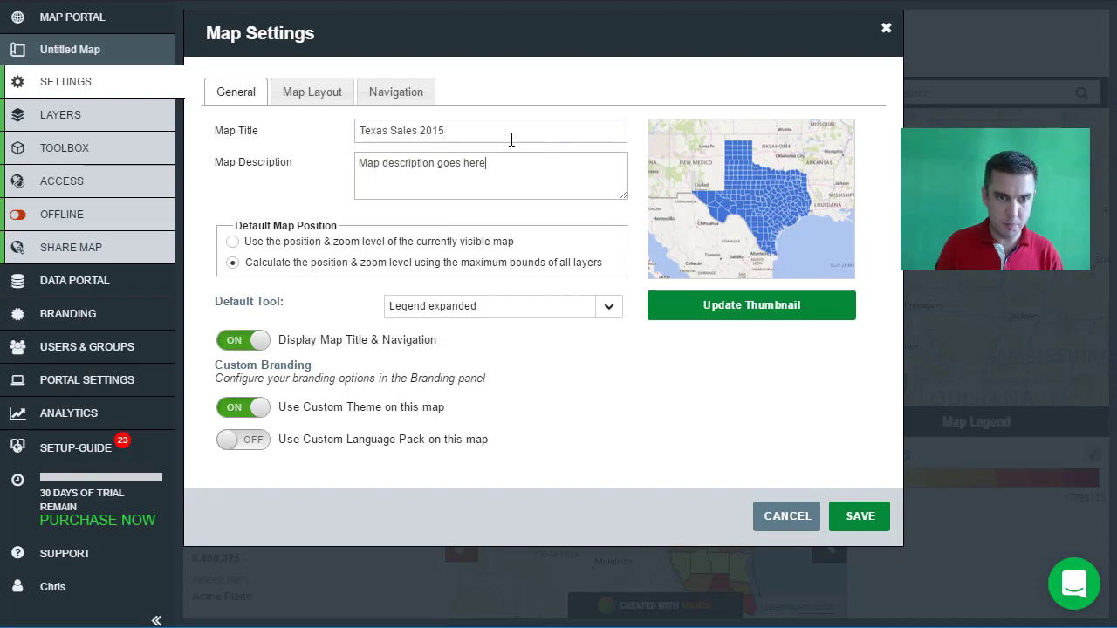
key("ctrl+a")
type("Tot")
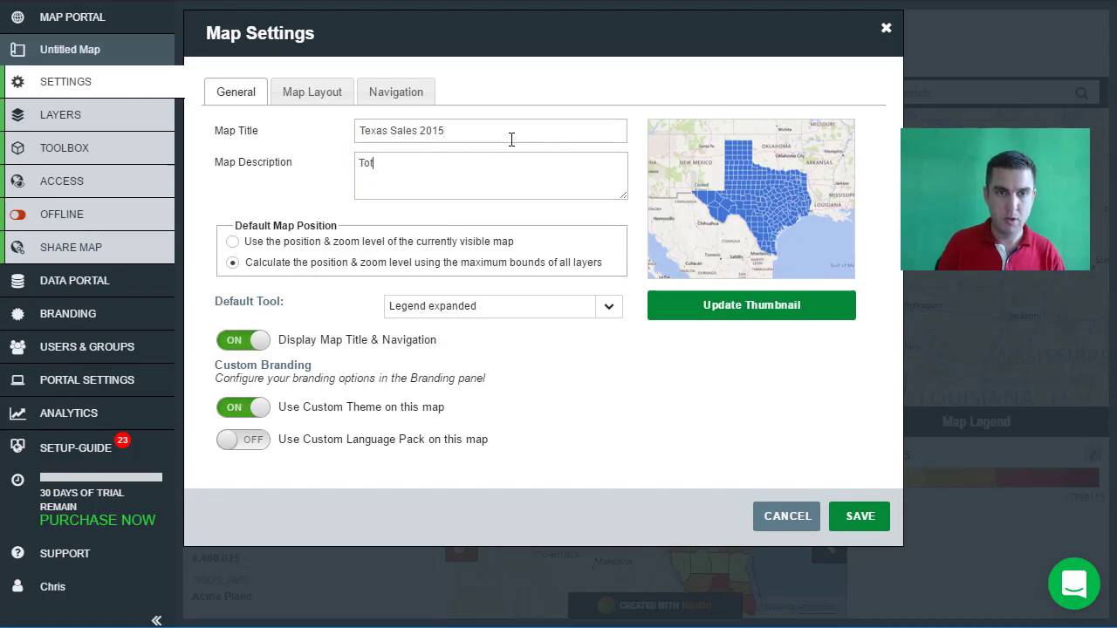
type("al reported ")
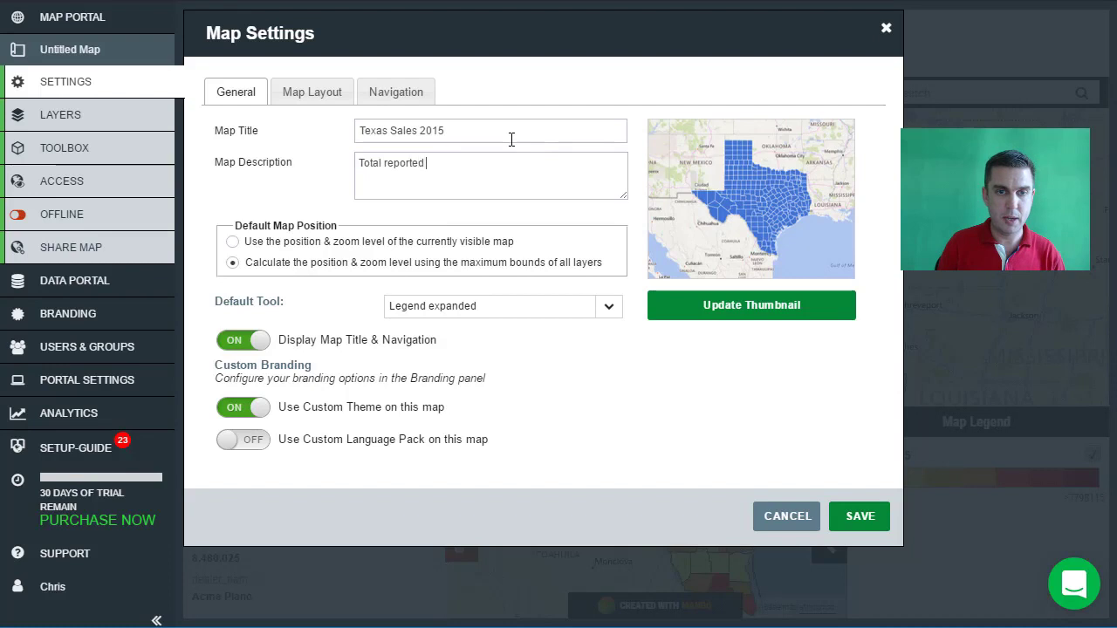
type("sales by dist")
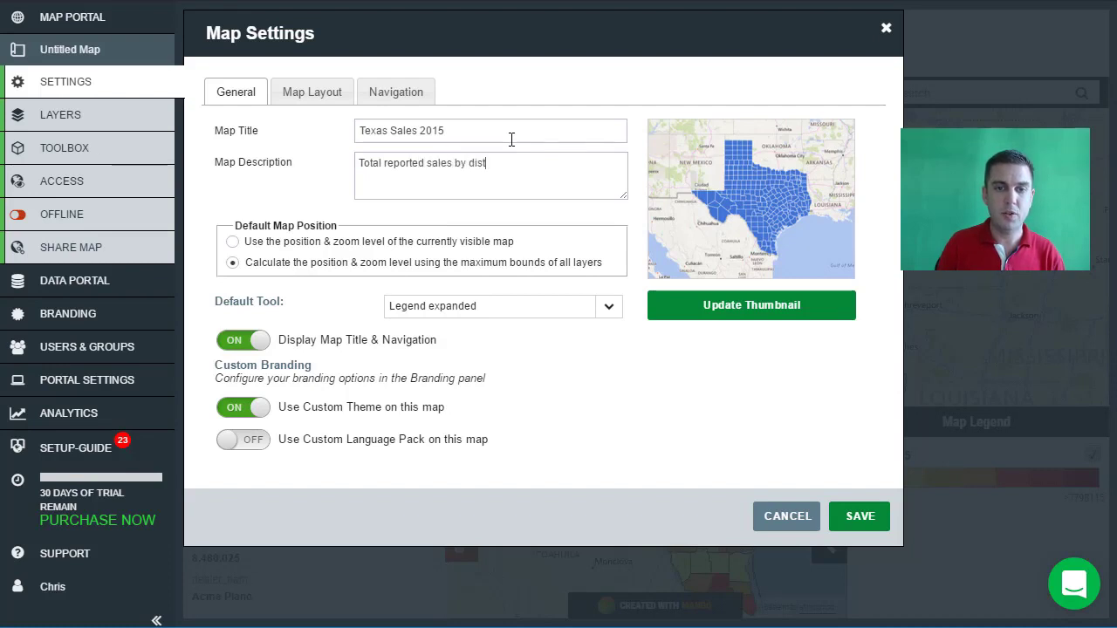
type("ributor")
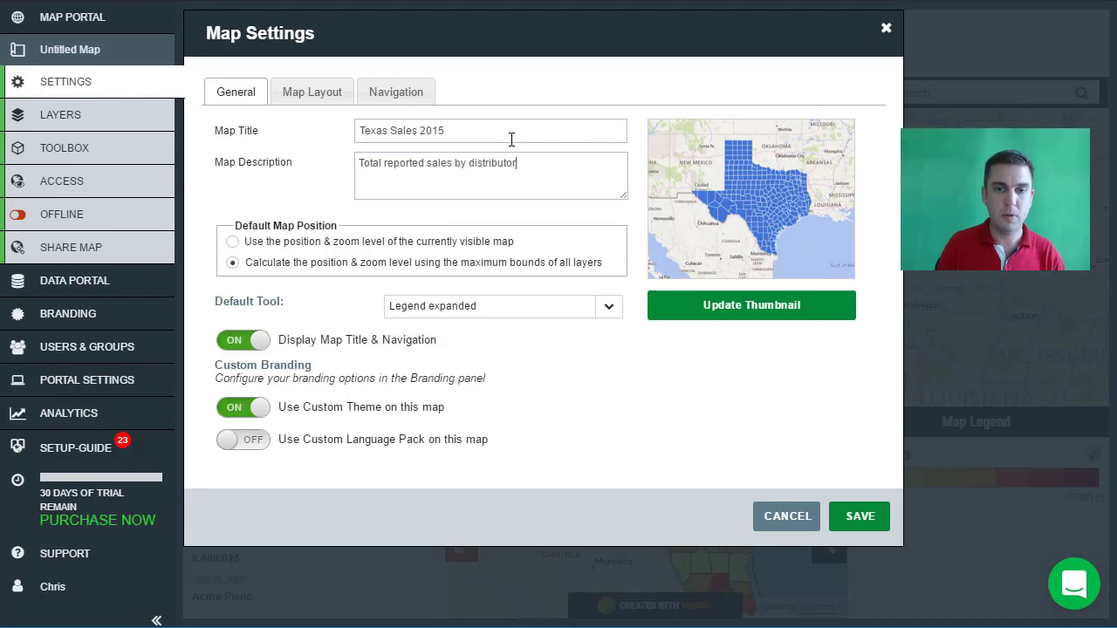
type("s in 2015")
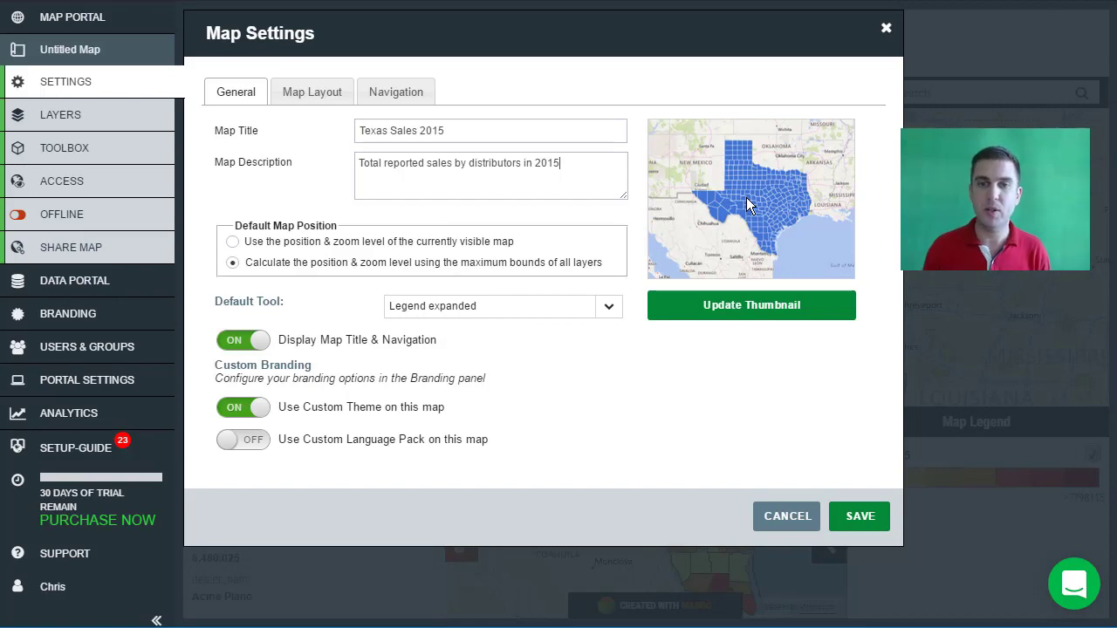
Regenerate the thumbnail from the Default map position and save the map settings.
left_click(757, 320)
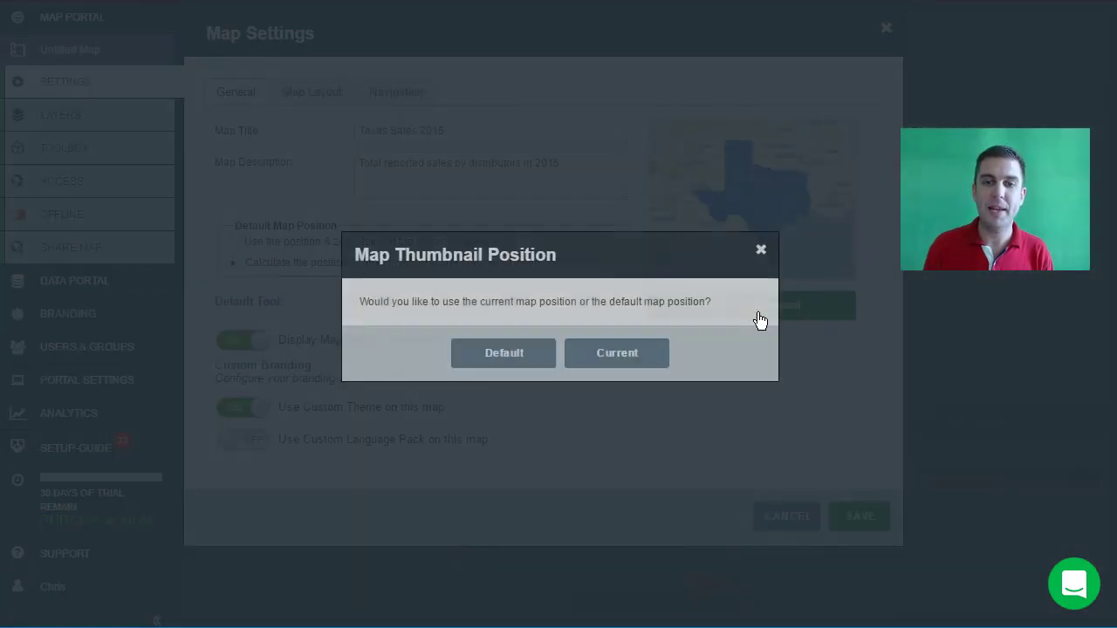
left_click(503, 355)
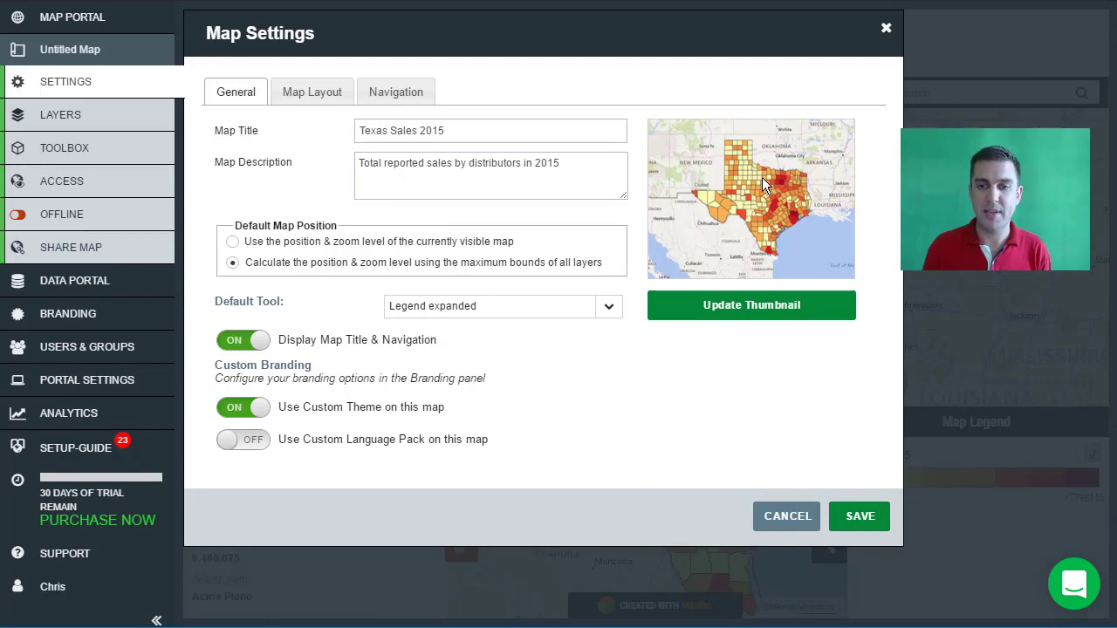
left_click(861, 516)
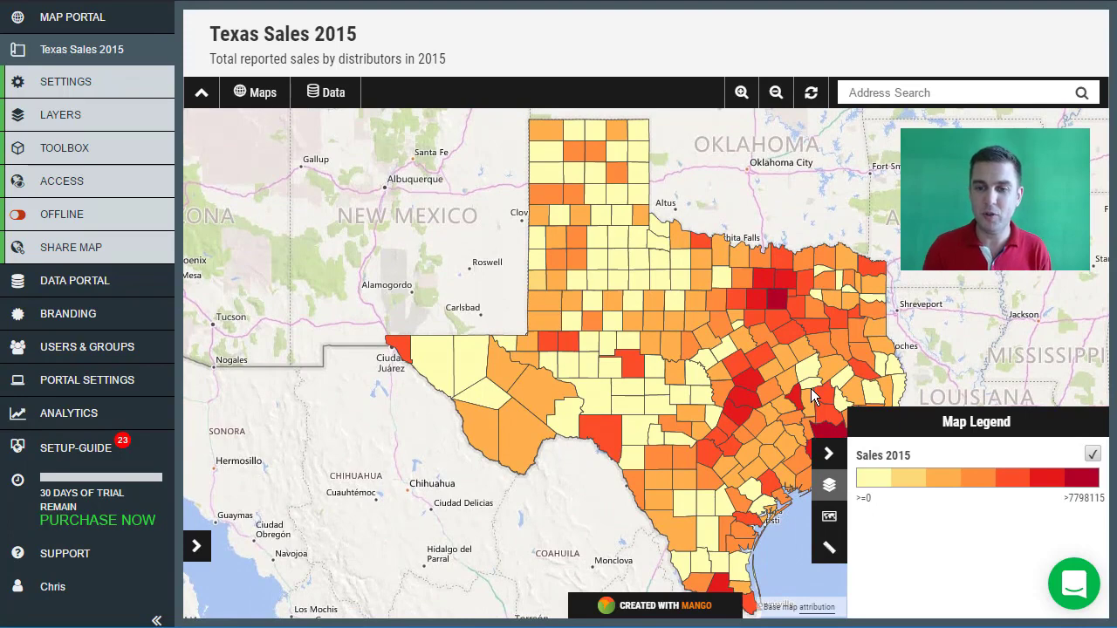
Recentre Texas on the map and switch the map from OFFLINE to ONLINE.
left_click_drag(691, 355, 629, 333)
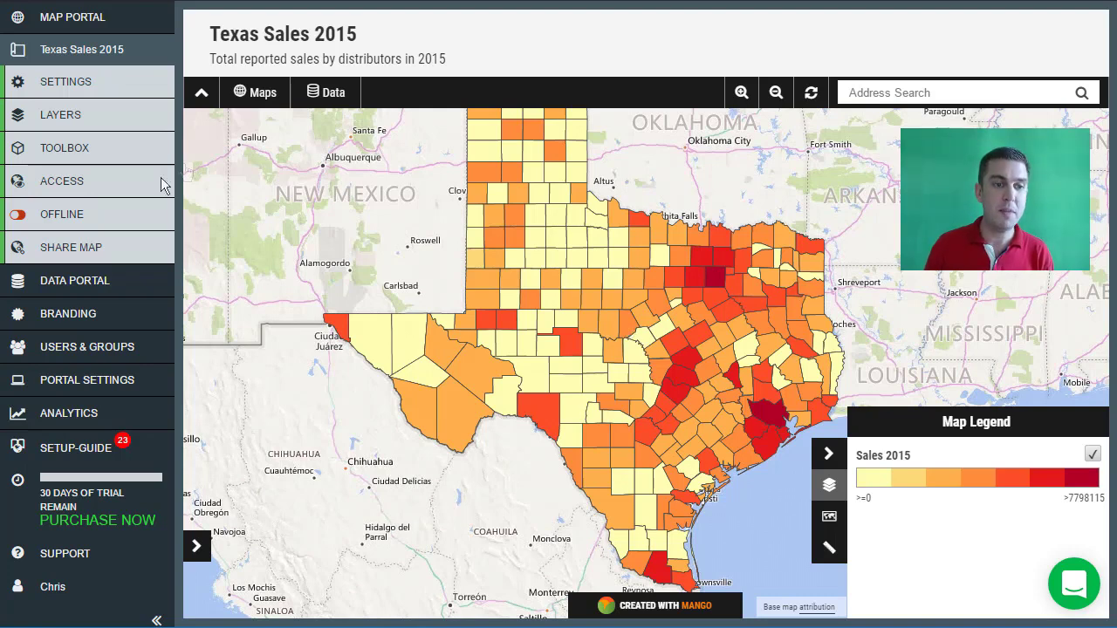
left_click(65, 216)
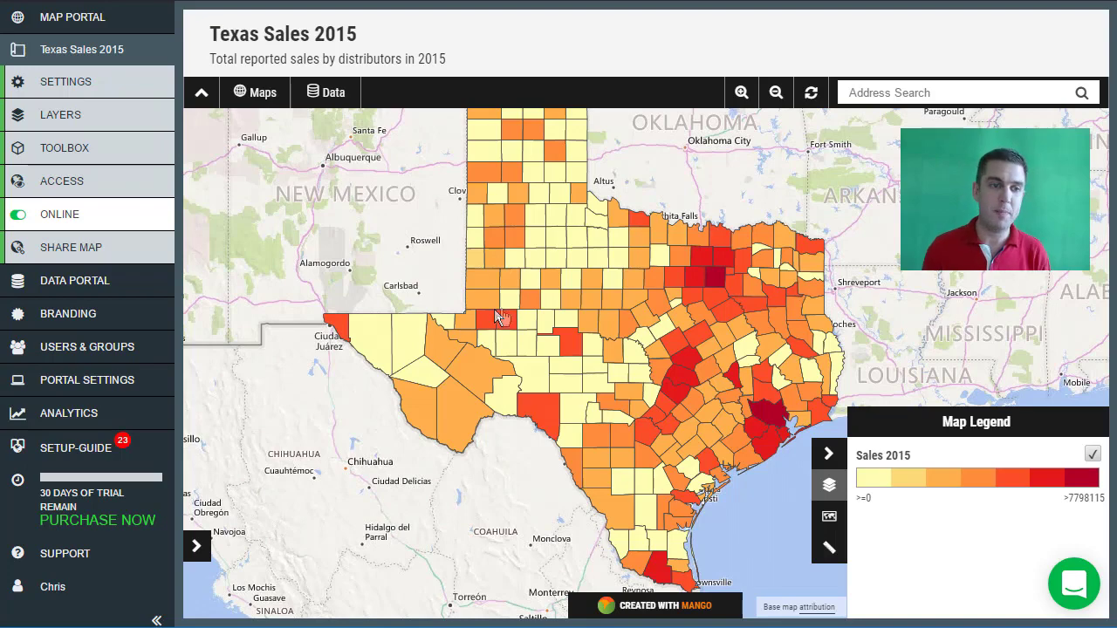
Copy the map's short share URL from Share Map and open a new incognito window.
left_click(101, 253)
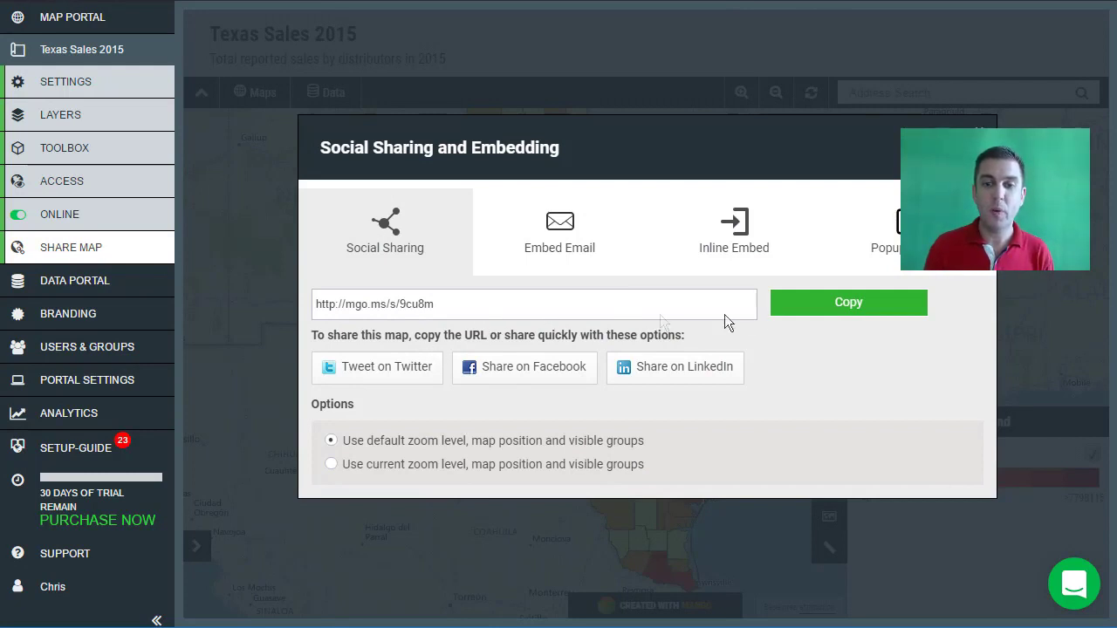
left_click(862, 304)
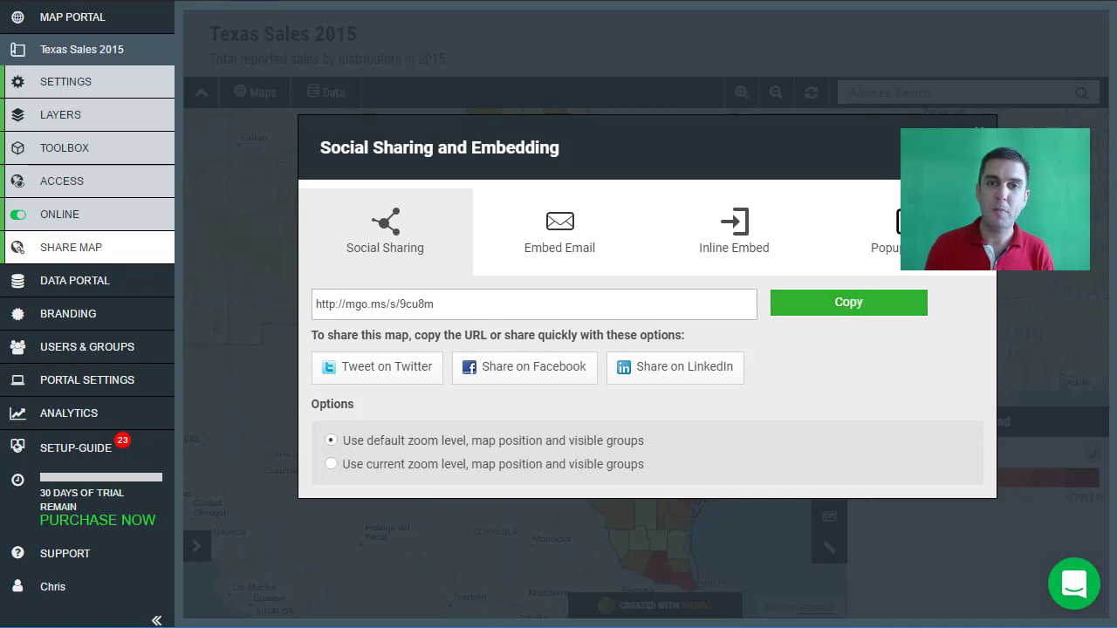
key("ctrl+t")
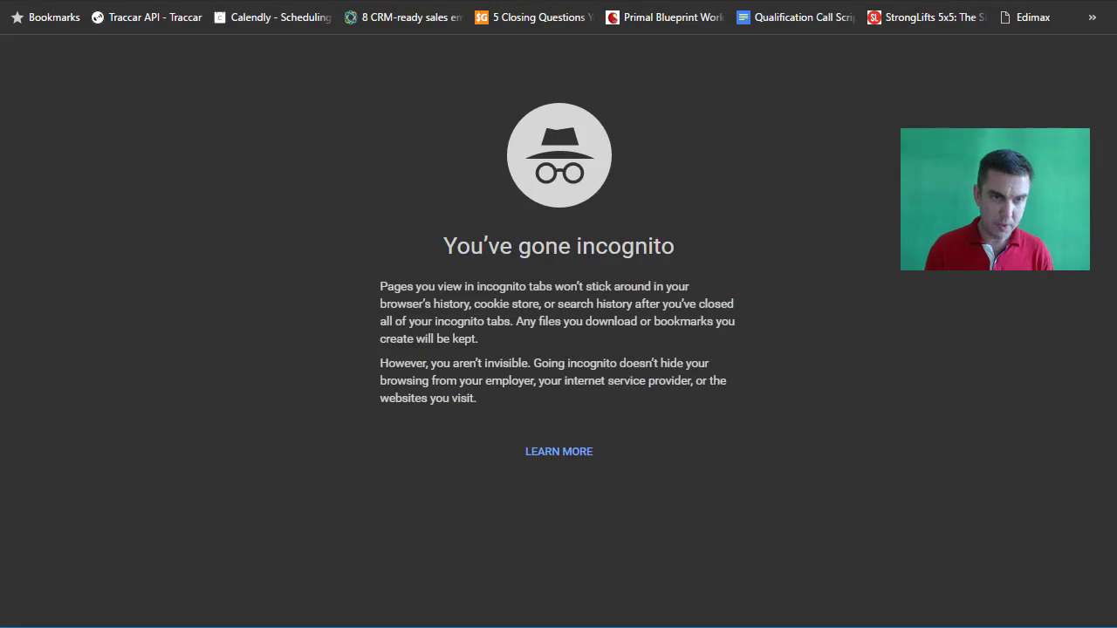
Paste the copied mgo.ms share link into the address bar and load it.
key("ctrl+v")
key("Return")
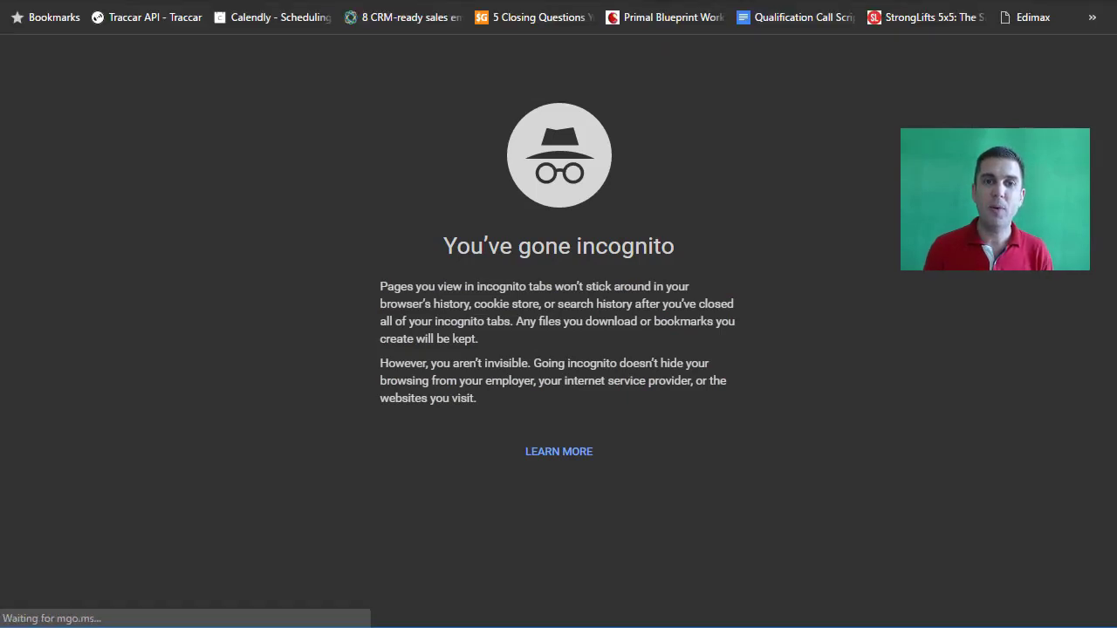